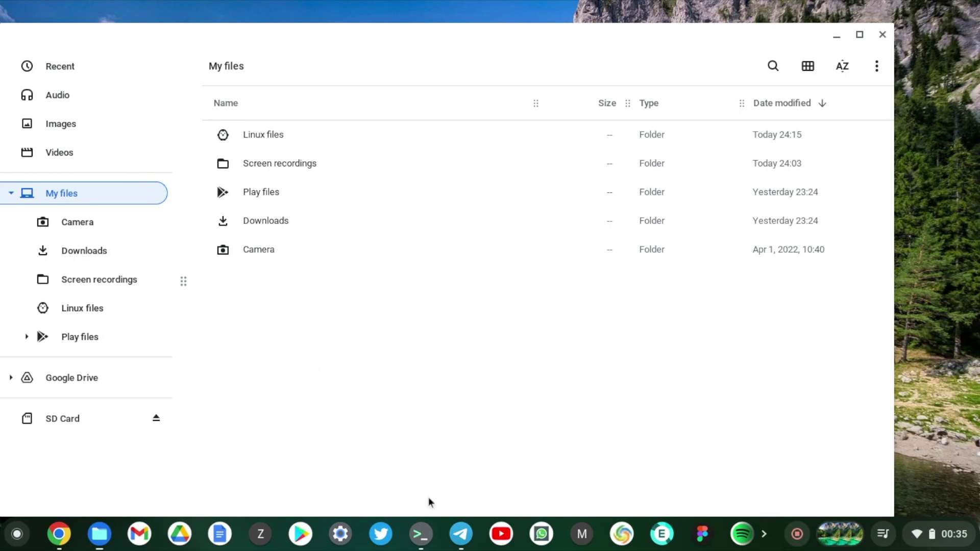
Bring Files forward and open the empty Linux files folder under My files.
click(98, 534)
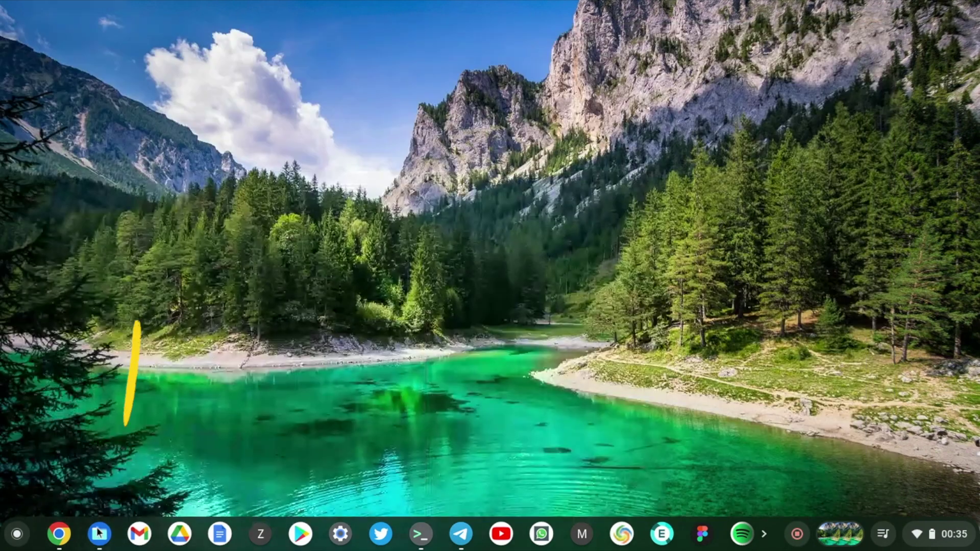
click(98, 534)
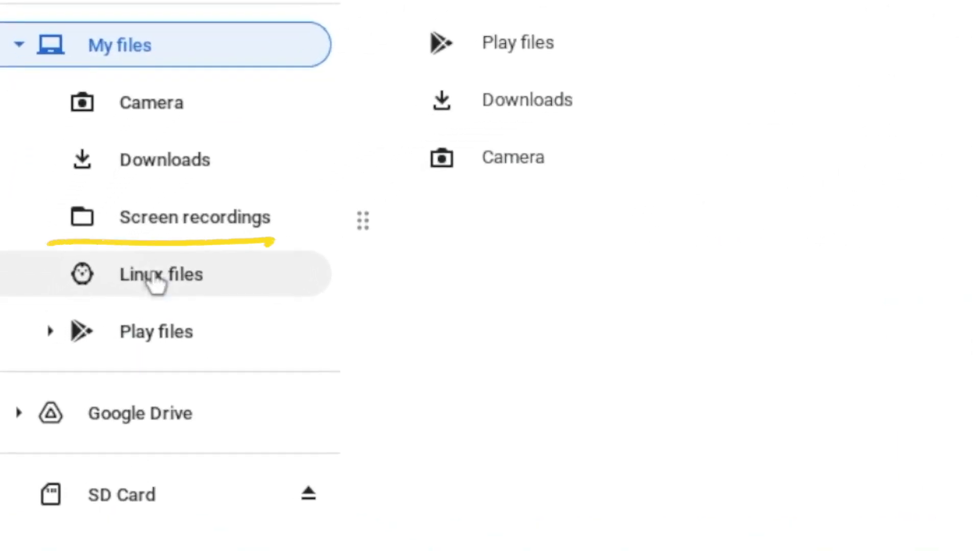
click(153, 278)
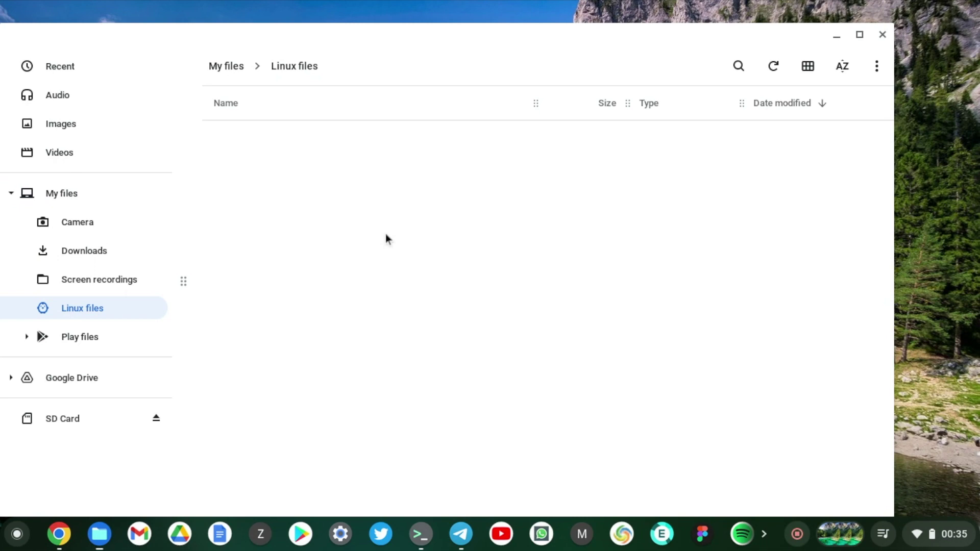
In Terminal, check the working directory with pwd and list the home folder with ls.
click(418, 526)
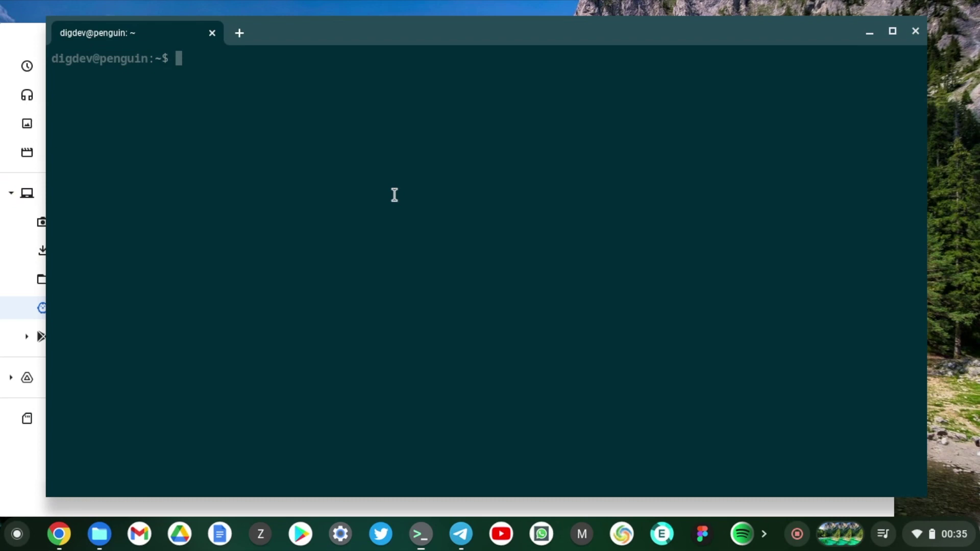
text(pwd)
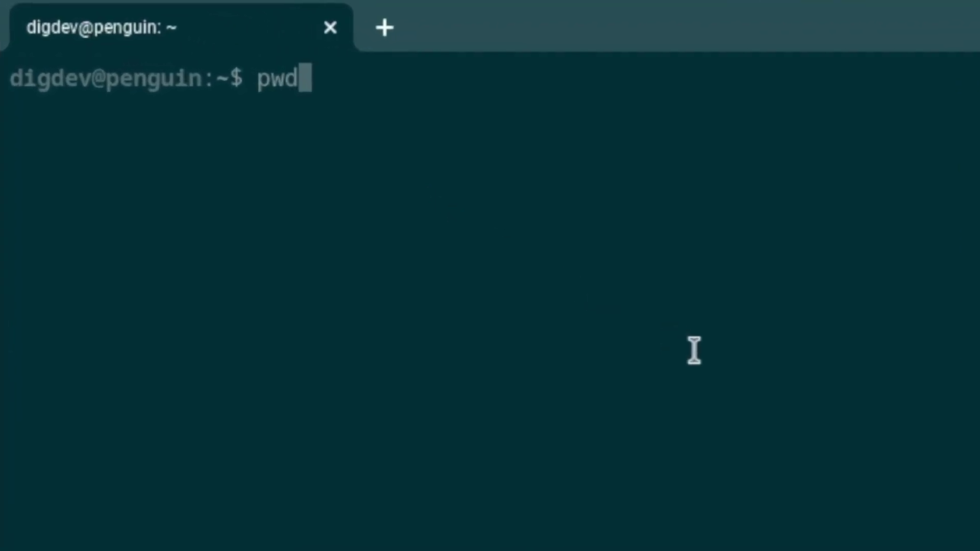
key(Return)
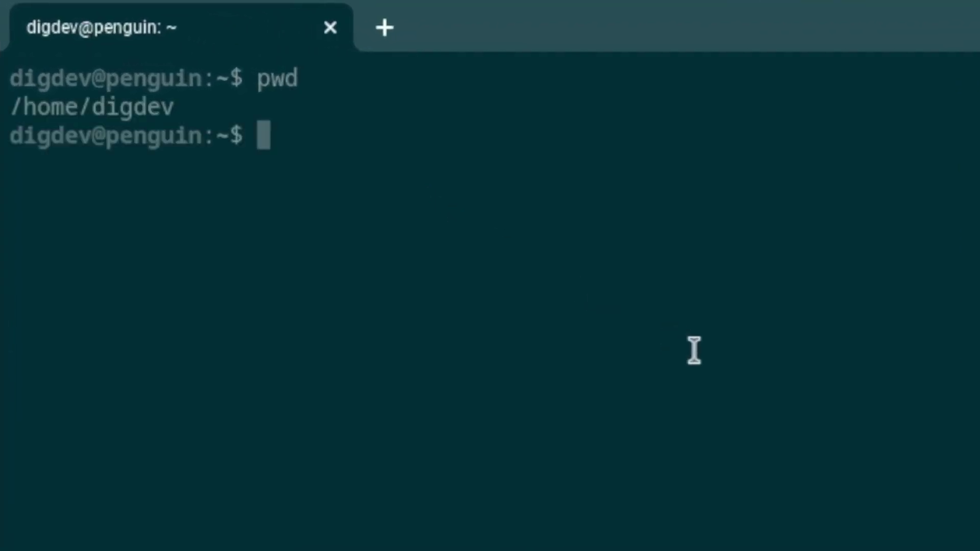
text(ls)
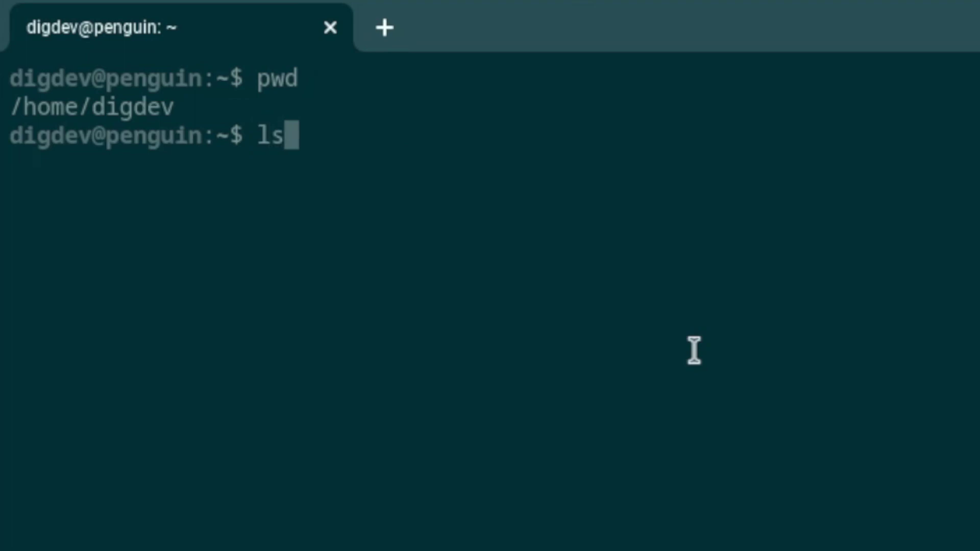
key(Return)
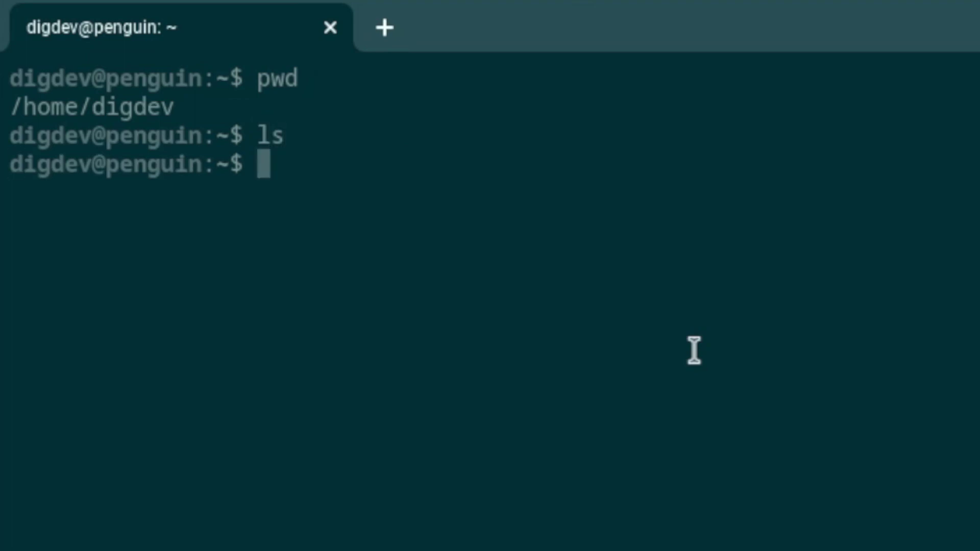
Create the test folder with mkdir test and confirm it with ls.
text(mkdir test)
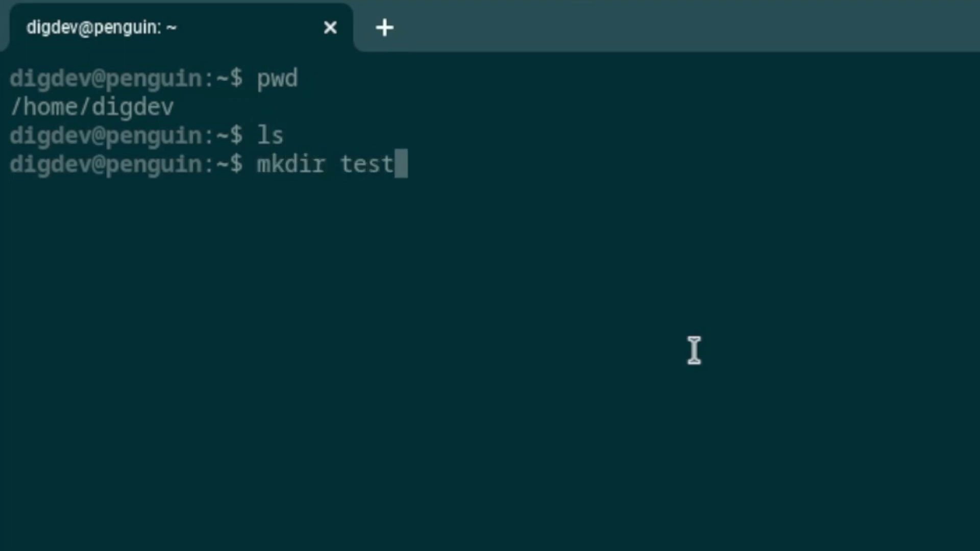
key(Return)
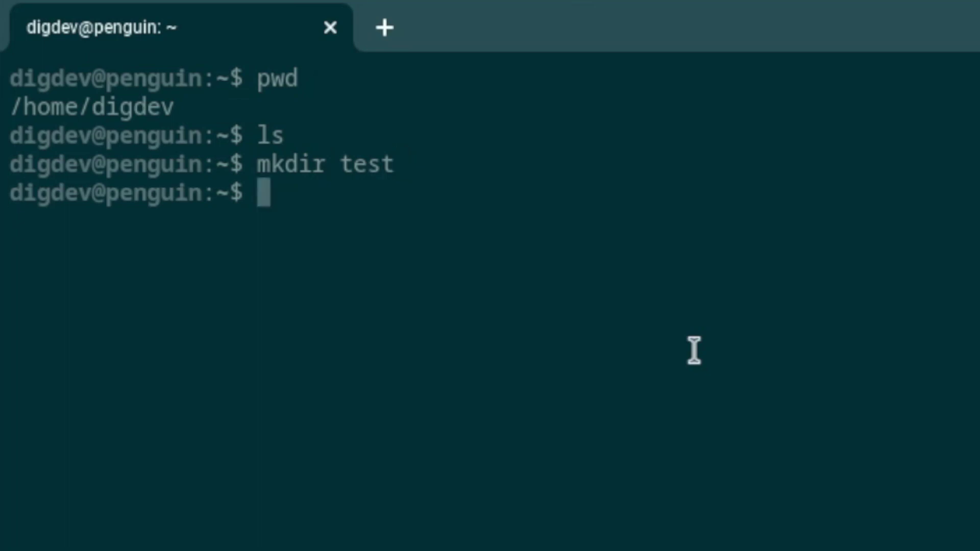
text(ls)
key(Return)
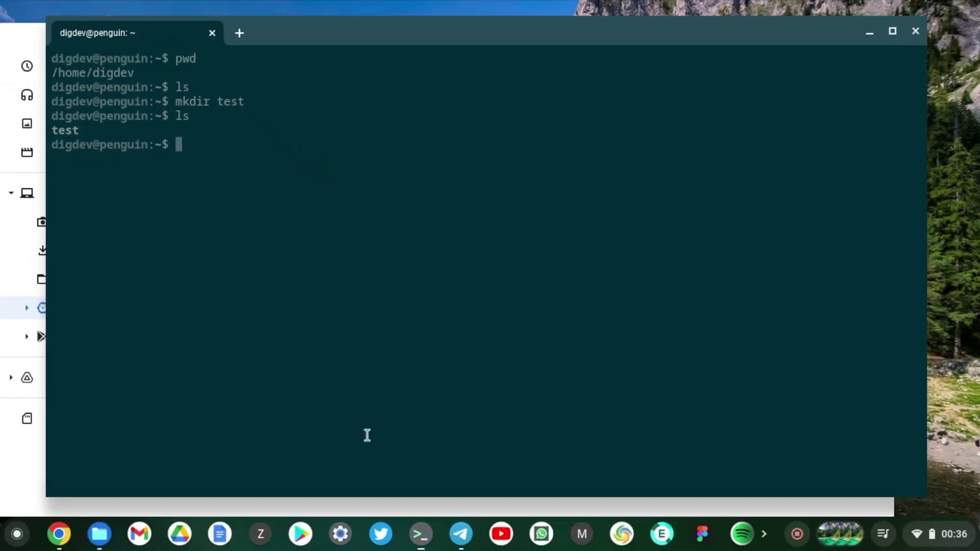
Open the new test folder under Linux files, which is empty, then return to Terminal.
click(92, 540)
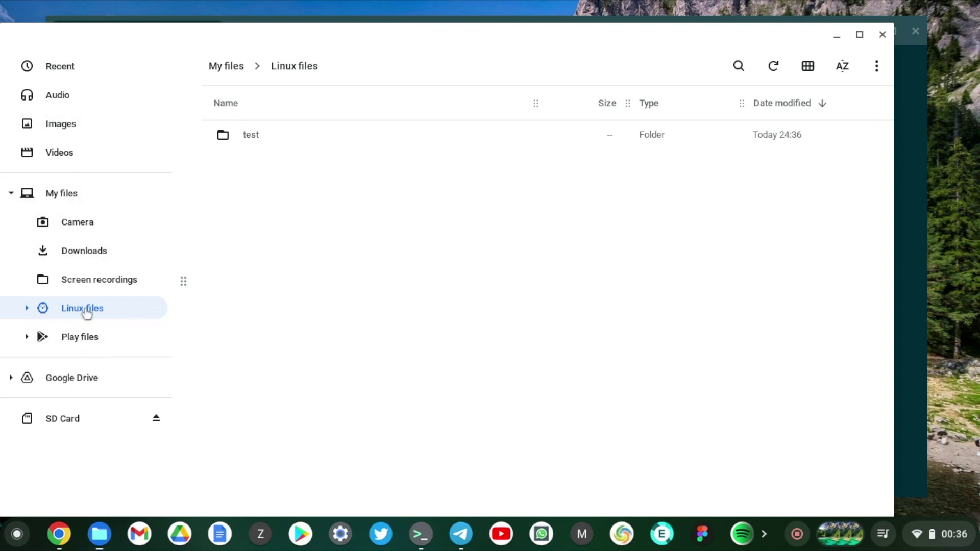
double_click(259, 137)
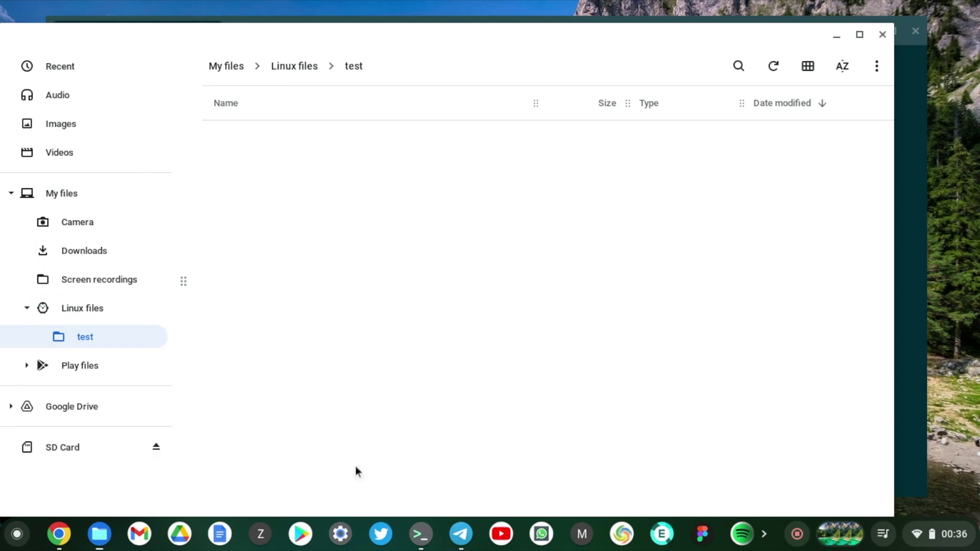
click(420, 534)
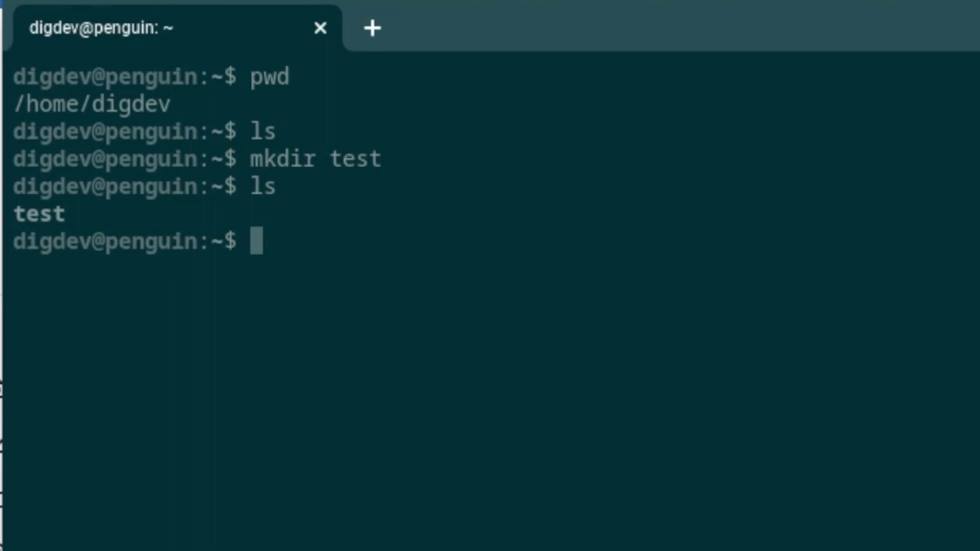
Move into the test directory with cd test and create an empty test.txt with touch.
text(cd test)
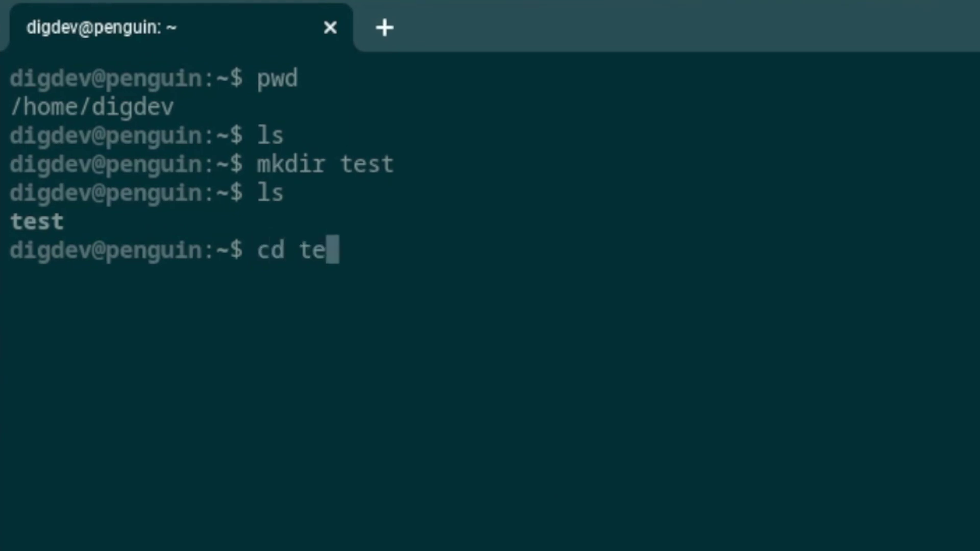
key(Return)
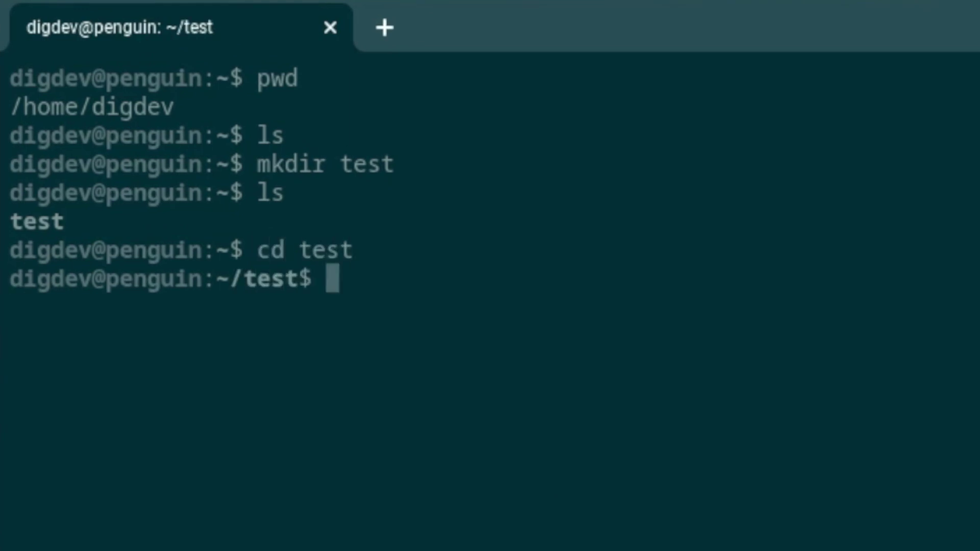
text(touch test.txt)
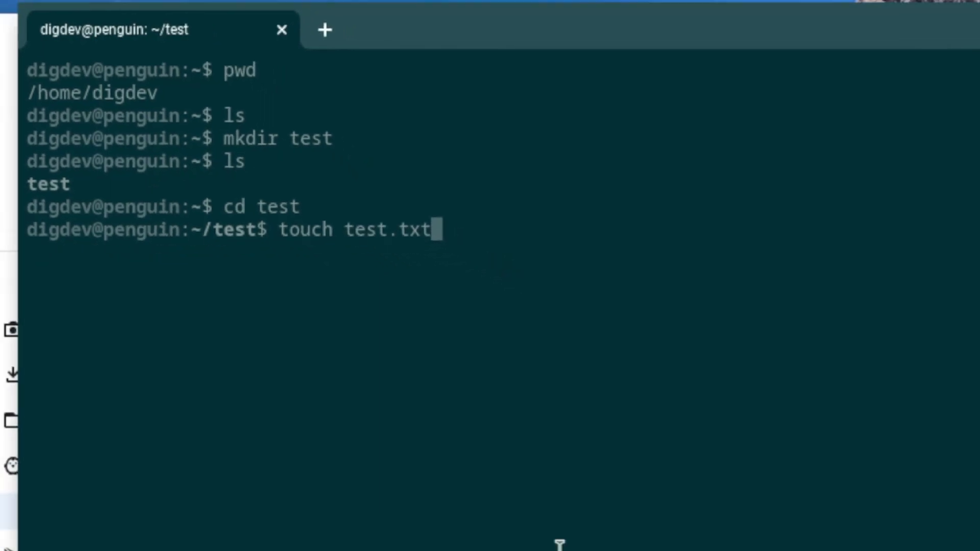
key(Return)
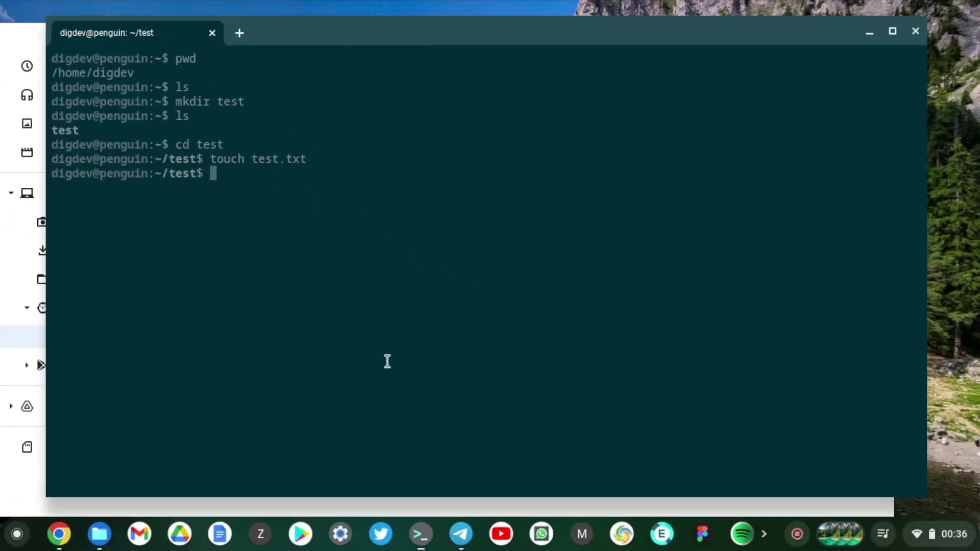
Open test.txt in Text, enter the line 'this is a test file', and save it.
key(alt+Tab)
double_click(267, 135)
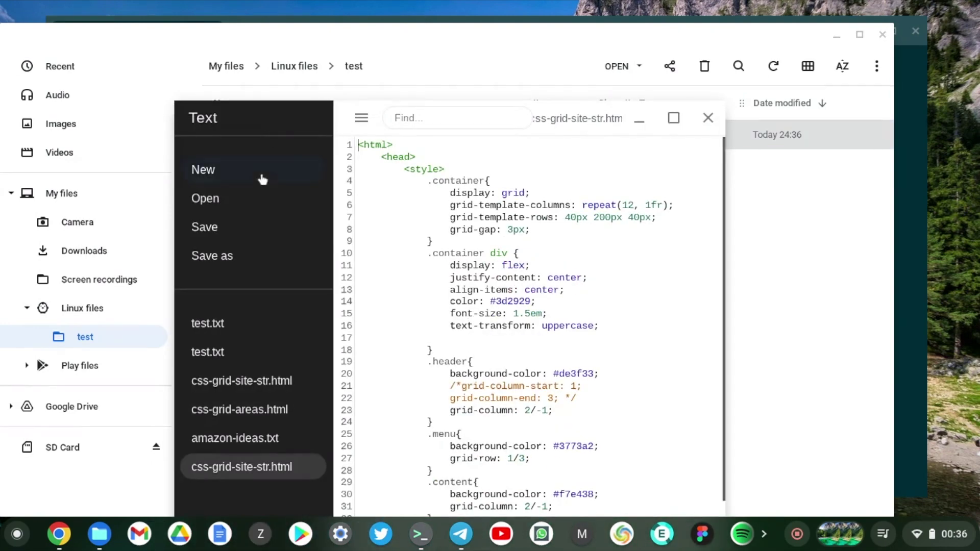
click(219, 332)
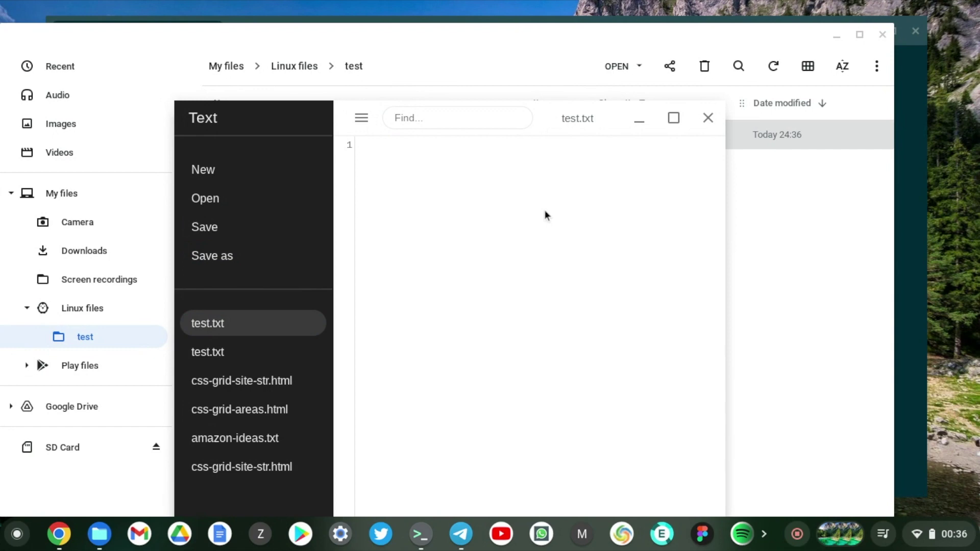
text(this is a test file)
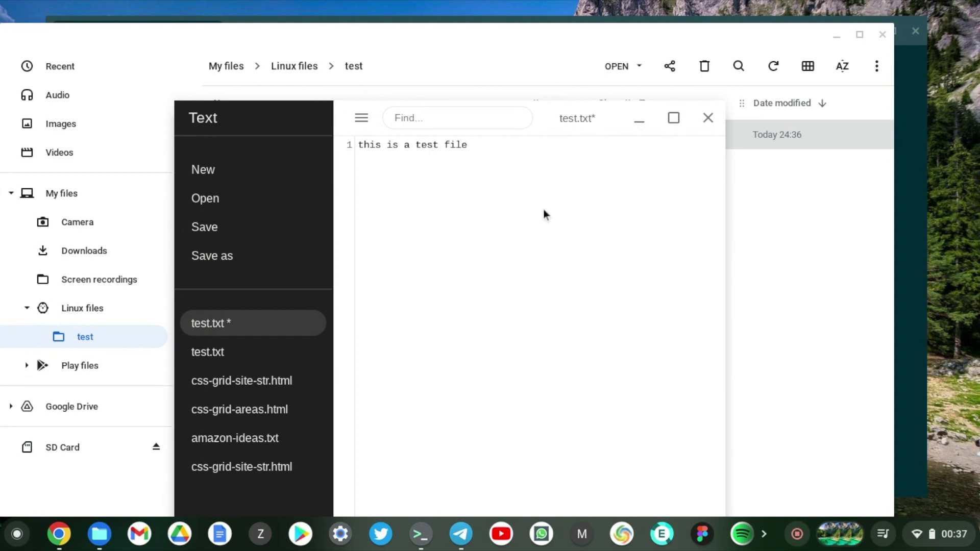
key(ctrl+s)
List the test folder in Terminal and print test.txt with cat, showing 'this is a test file'.
click(420, 534)
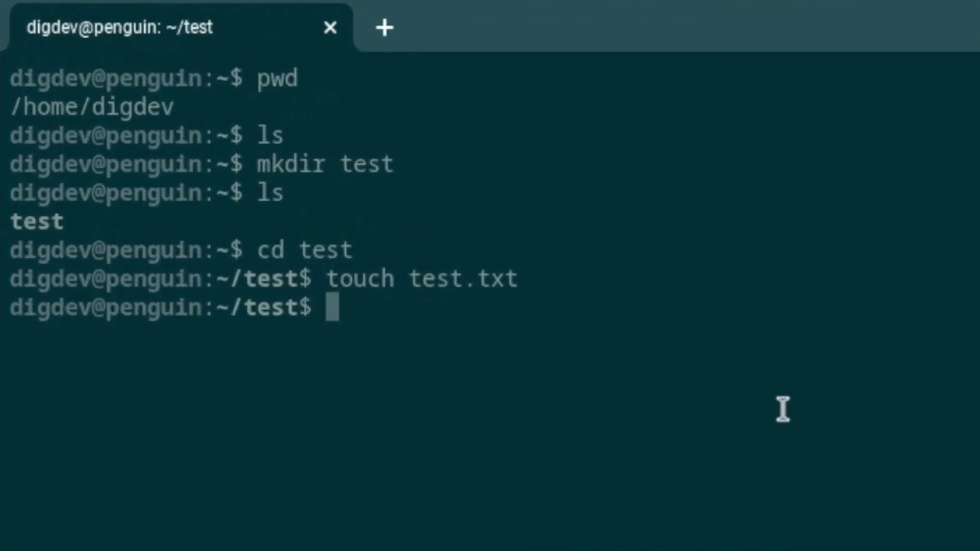
text(ls)
key(Return)
text(cat )
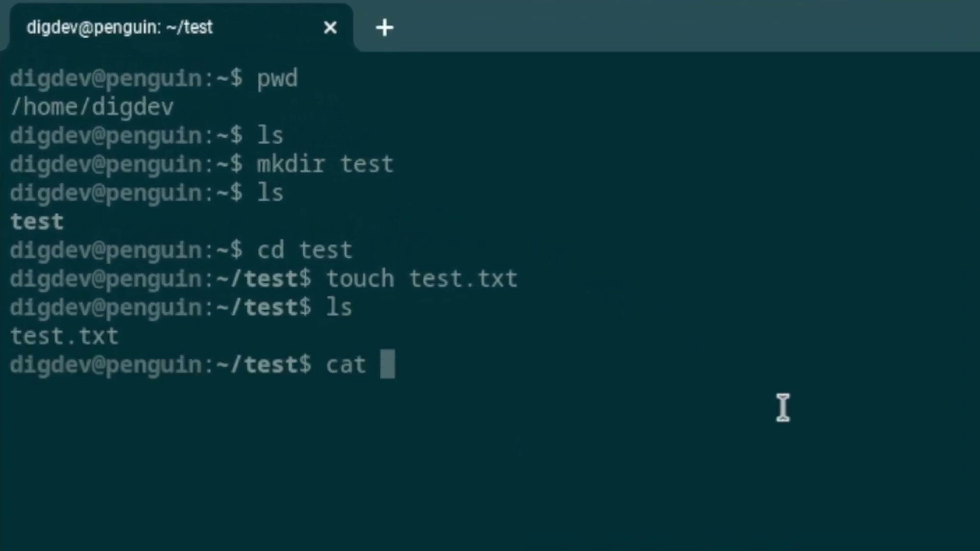
text(test)
key(Tab)
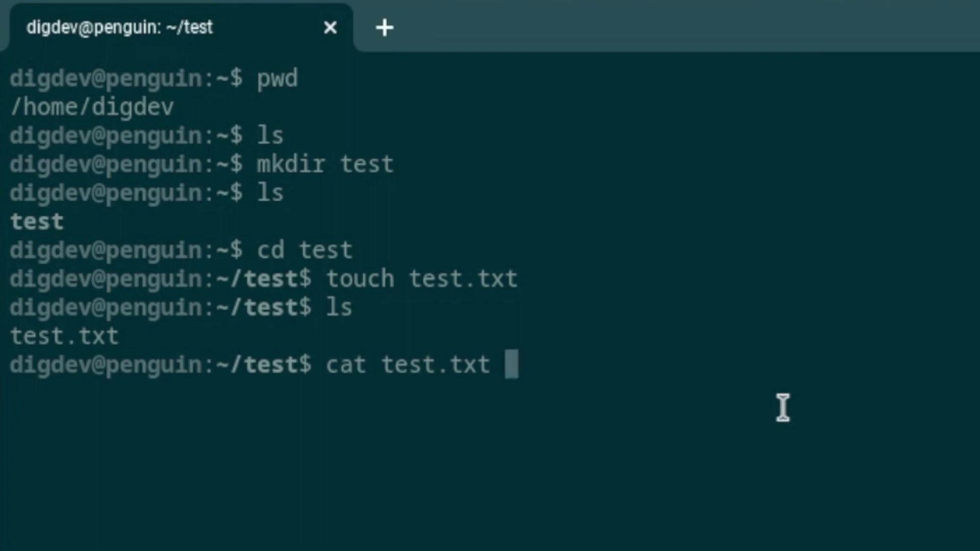
key(Return)
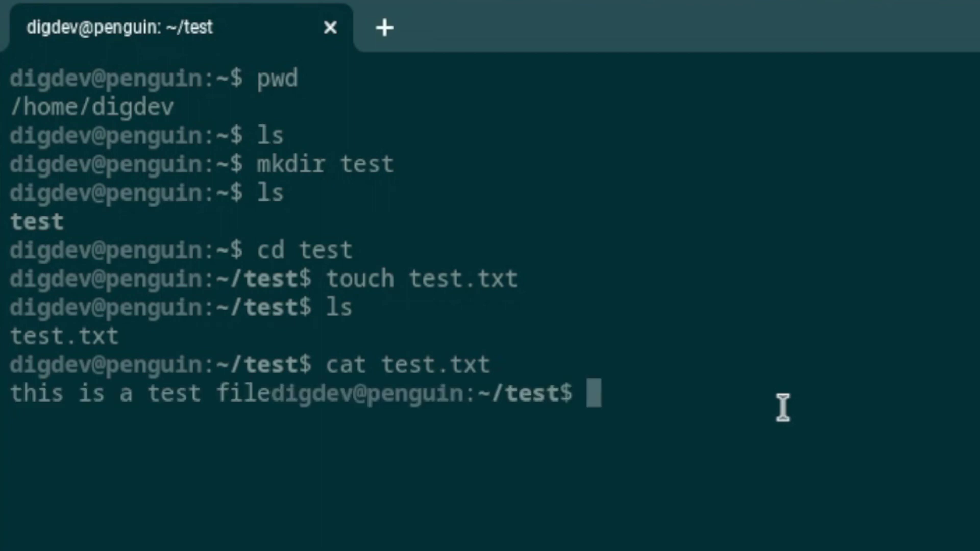
key(Return)
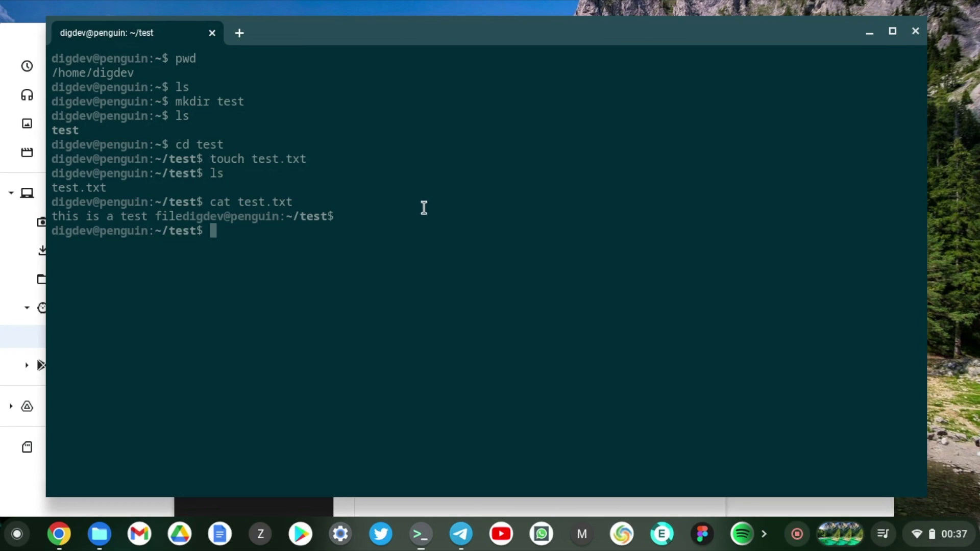
Share the Camera folder in My files with Linux from its right-click menu.
click(30, 32)
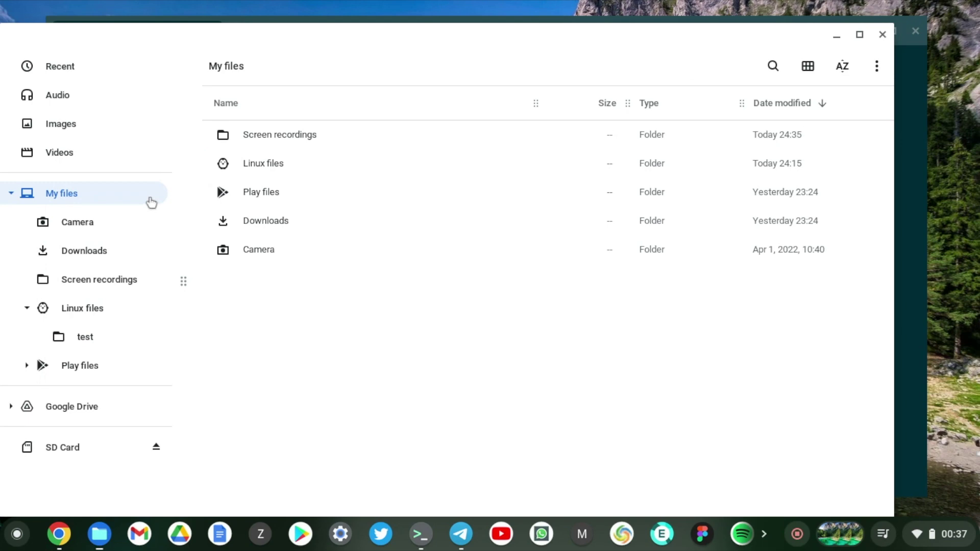
click(270, 253)
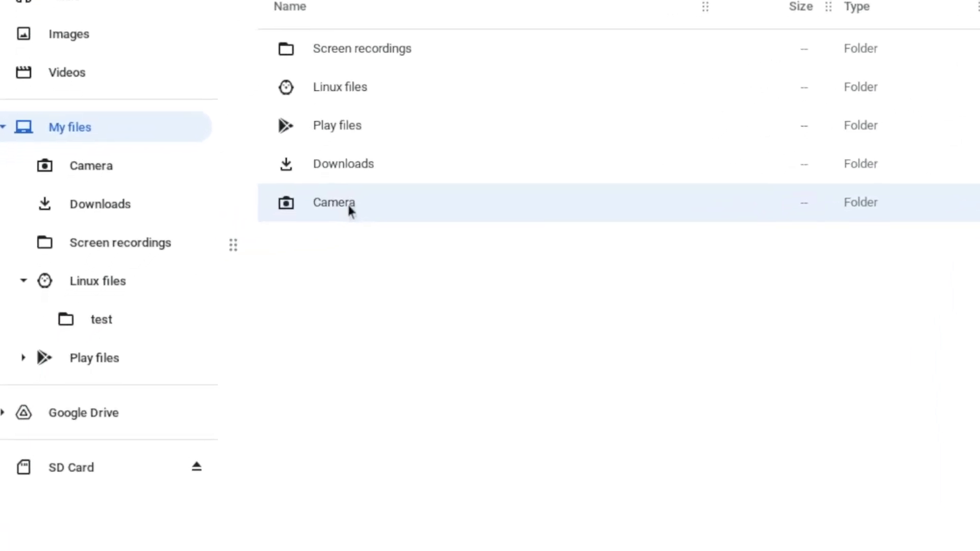
right_click(349, 210)
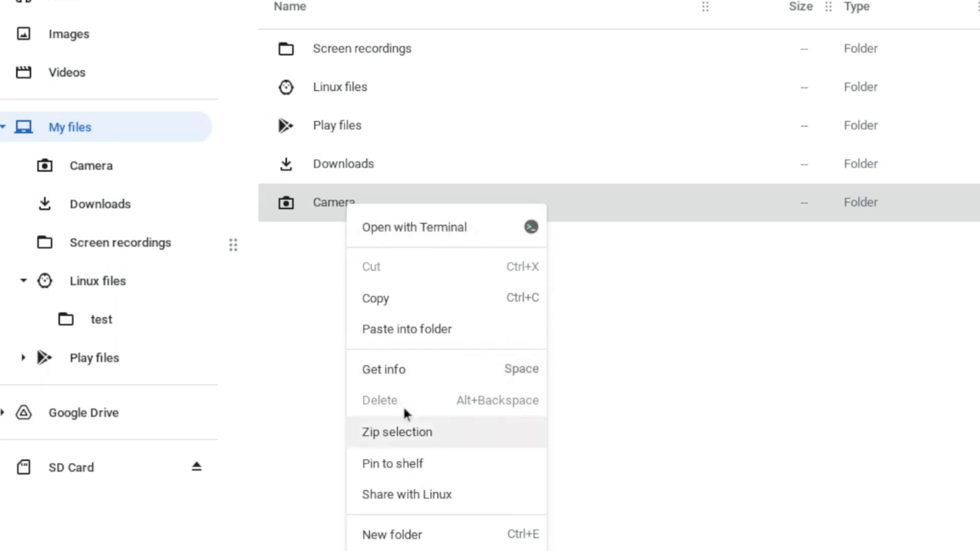
click(417, 491)
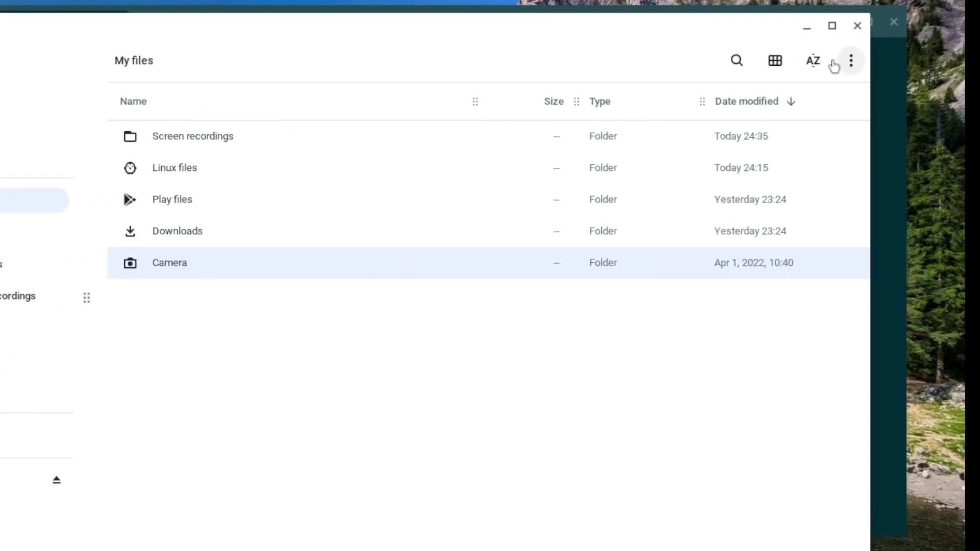
Open Manage shared folders showing My files › Camera and highlight the /mnt/chromeos path.
click(848, 64)
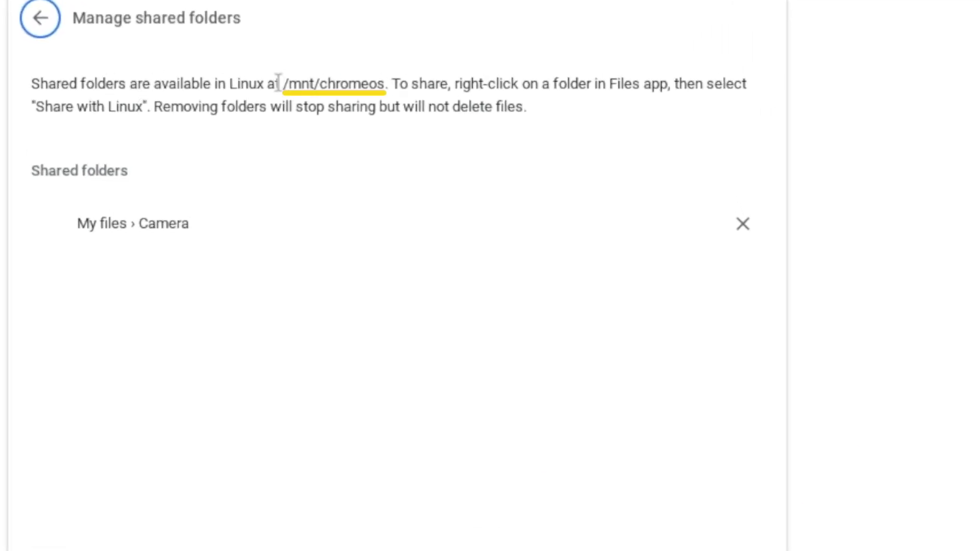
click(302, 81)
drag(389, 83, 278, 74)
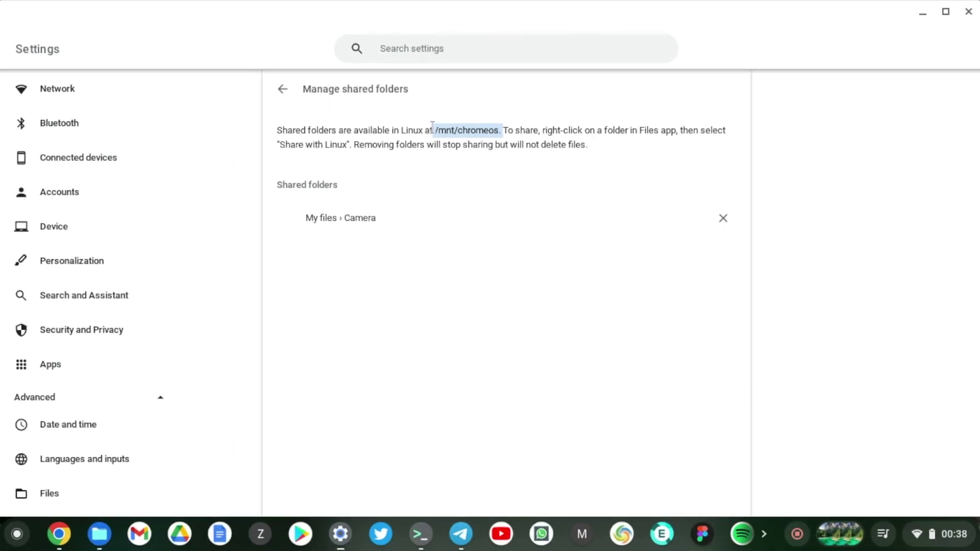
List /mnt/chromeos/ and /mnt/chromeos/MyFiles/ in Terminal, then copy the shared Camera folder name.
click(419, 534)
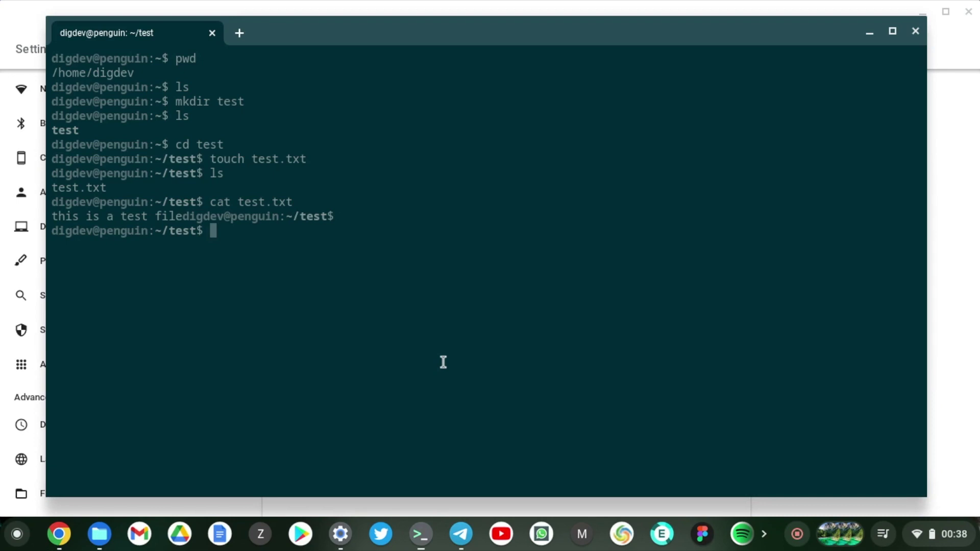
text(ls /mnt/chr)
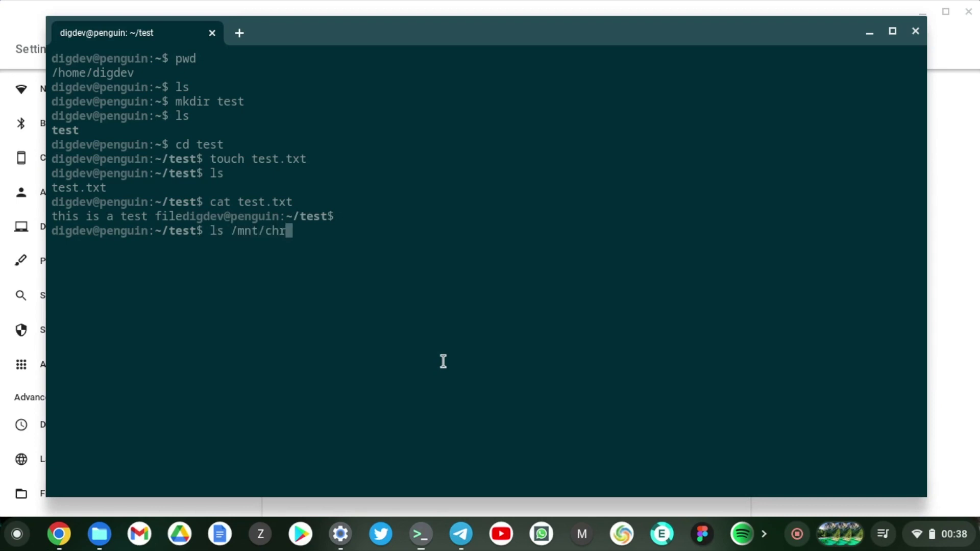
text(omeos/)
key(Return)
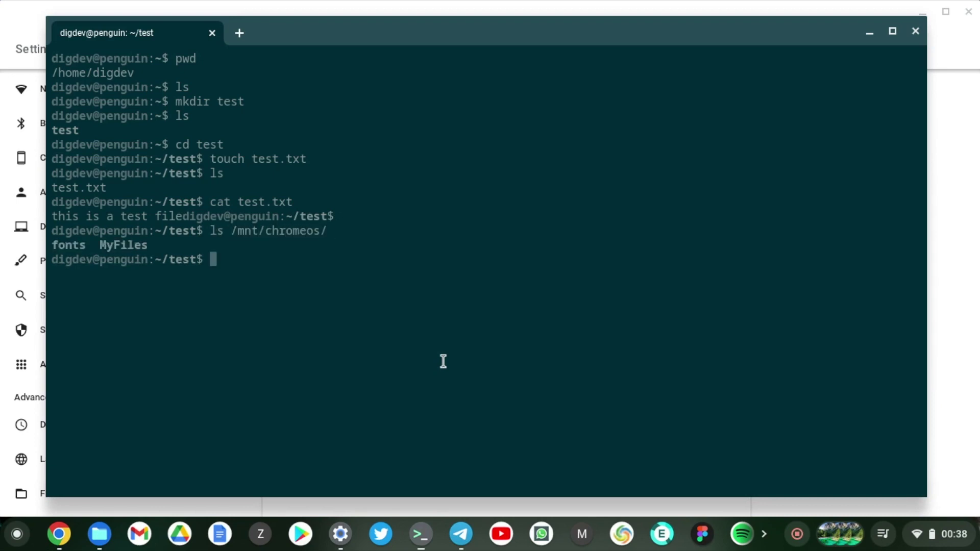
key(Up)
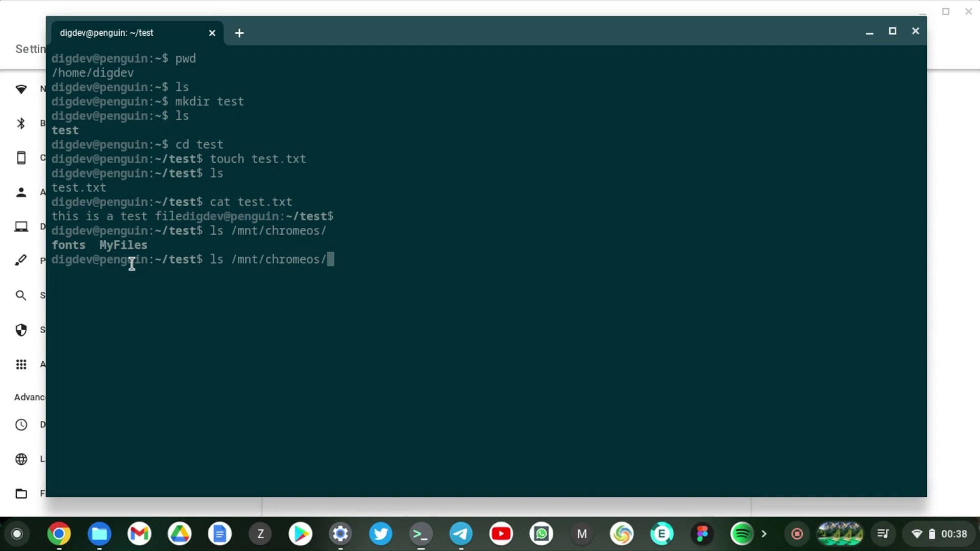
text(MyFi)
key(Tab)
key(Return)
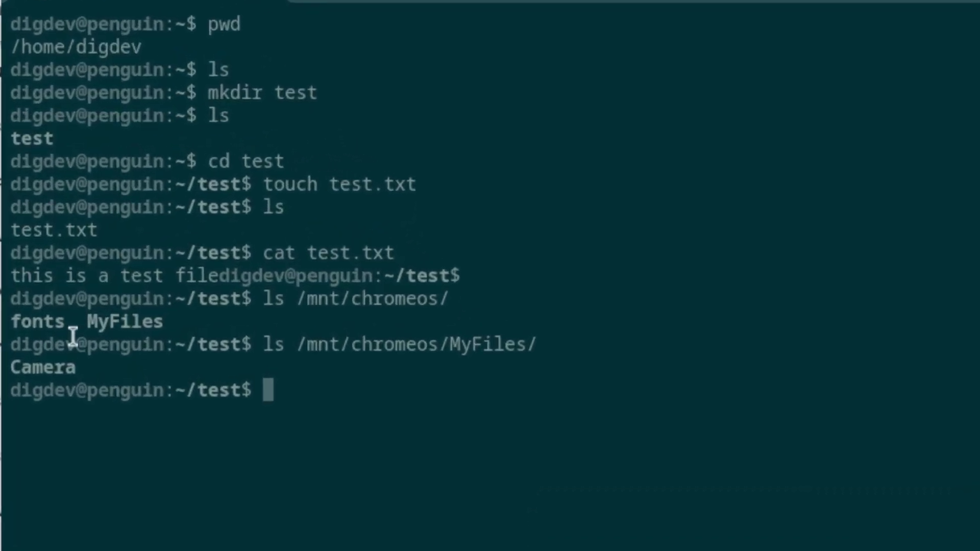
double_click(44, 366)
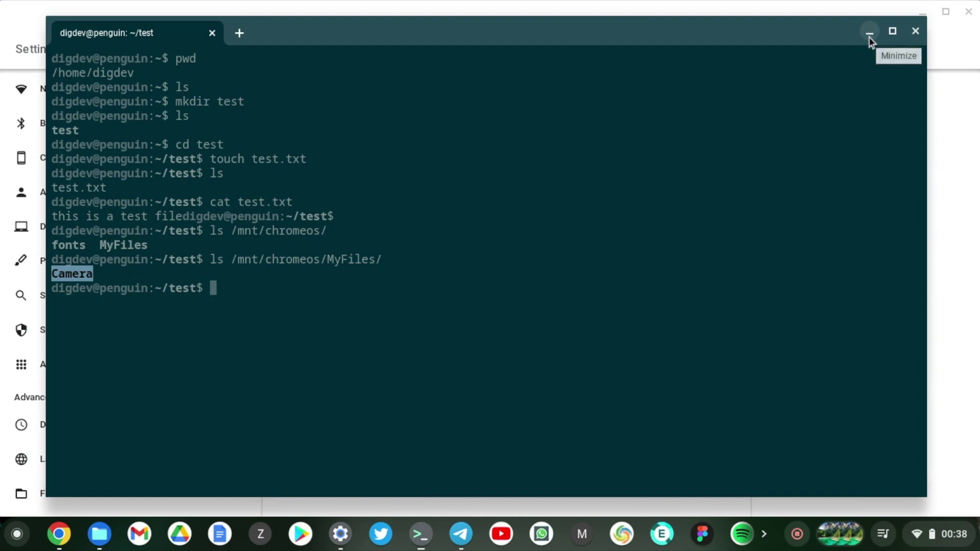
Remove My files › Camera from the shared folders list, leaving none shared.
click(870, 38)
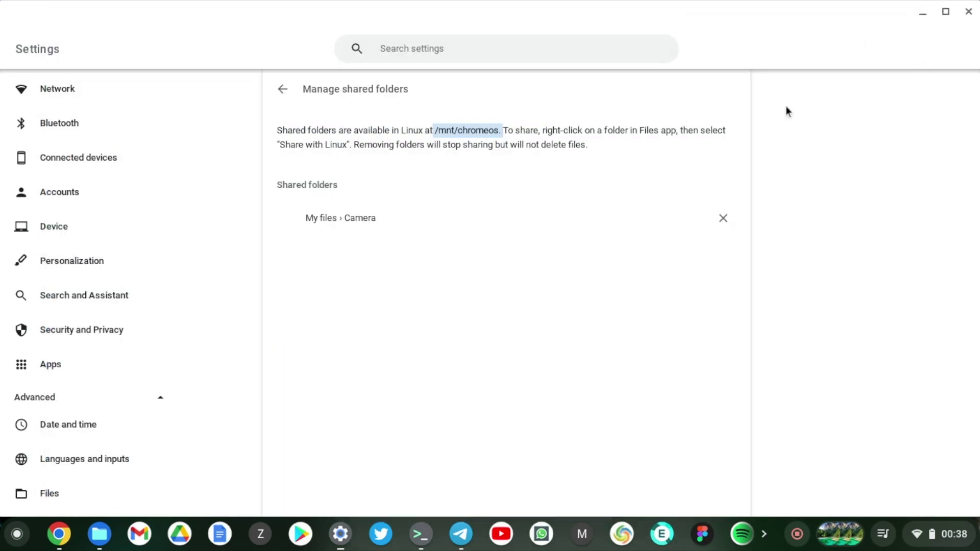
click(398, 170)
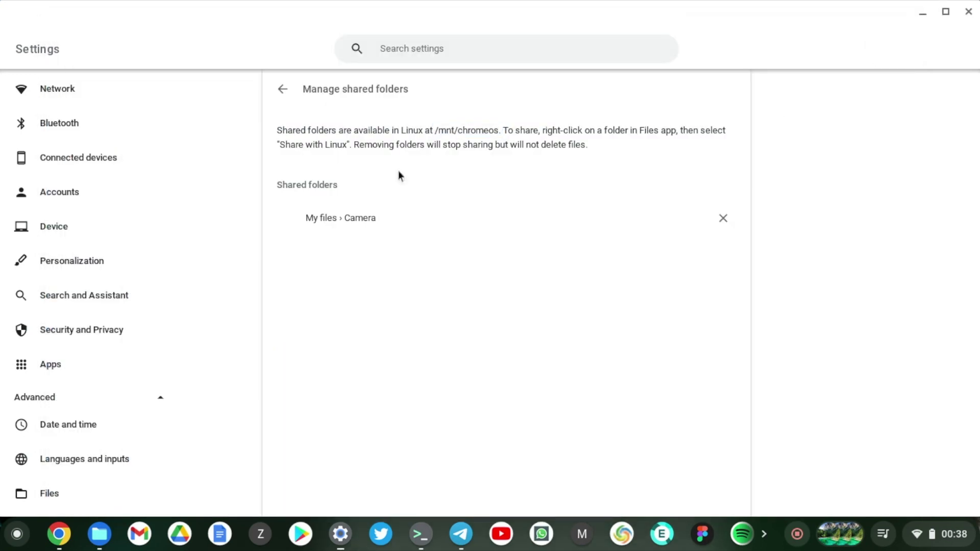
drag(329, 89, 409, 89)
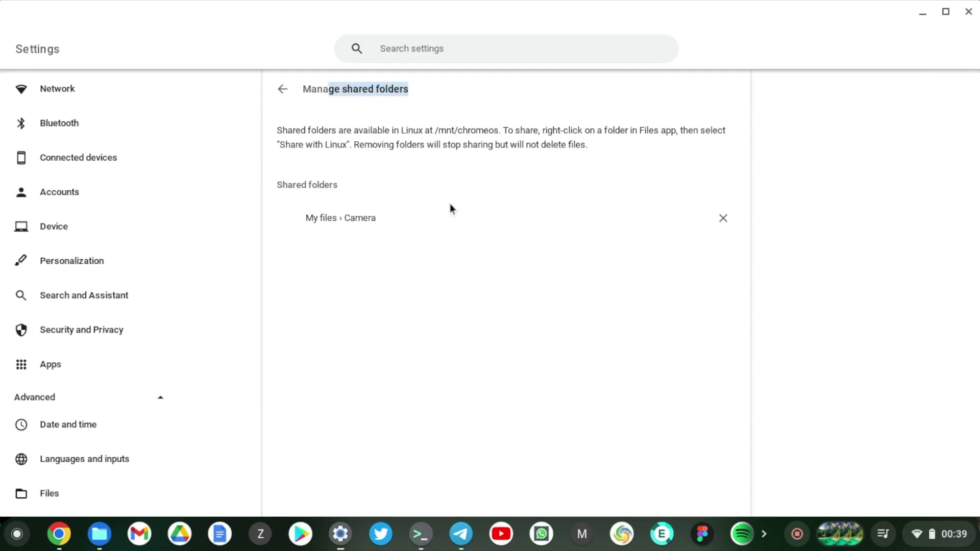
click(724, 219)
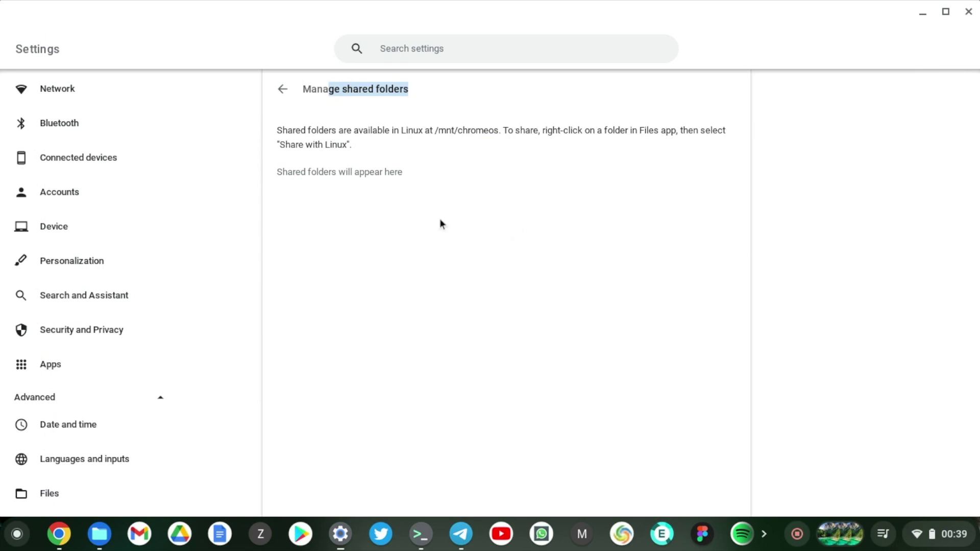
Bring the Files app back to the front, showing My files with the Camera folder.
click(102, 535)
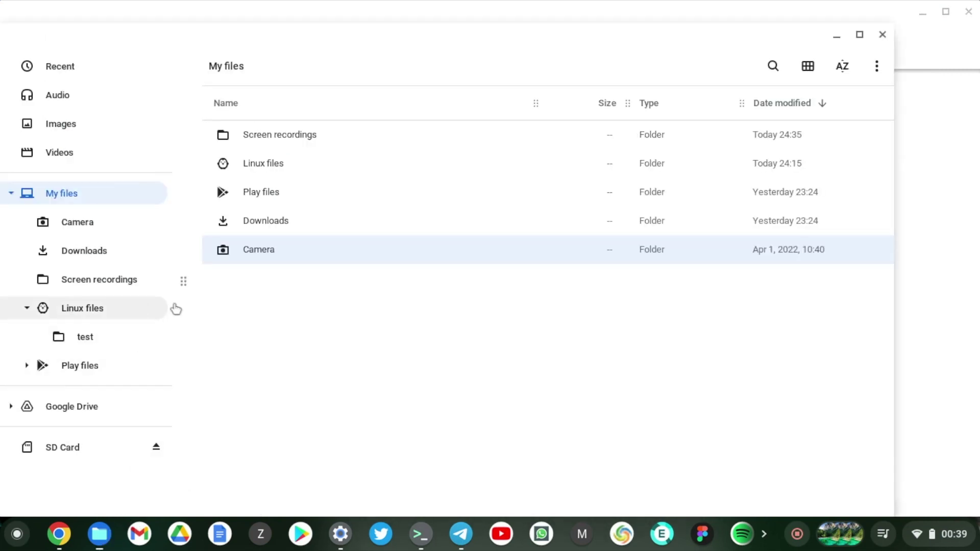